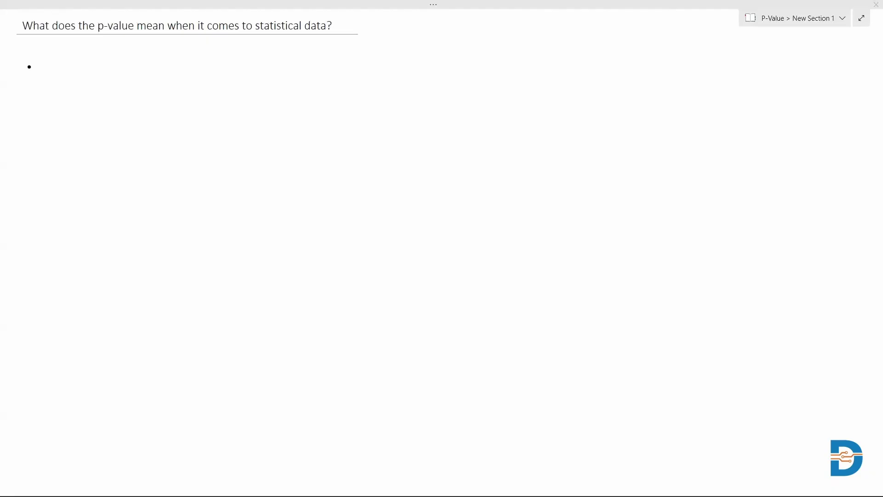
# Fill the first two bullets with 'Measures in statistics' and 'Used in Hypothesis testing.'
pyautogui.click(594, 60)
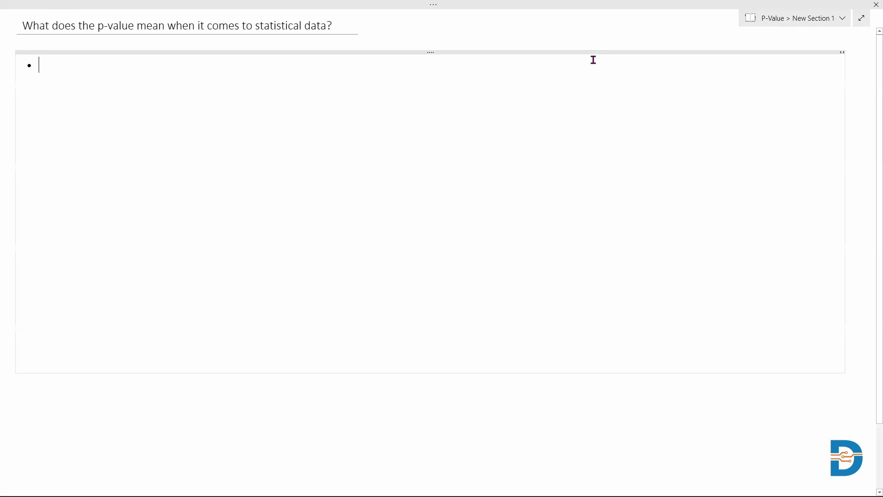
pyautogui.write('Measures in statistics')
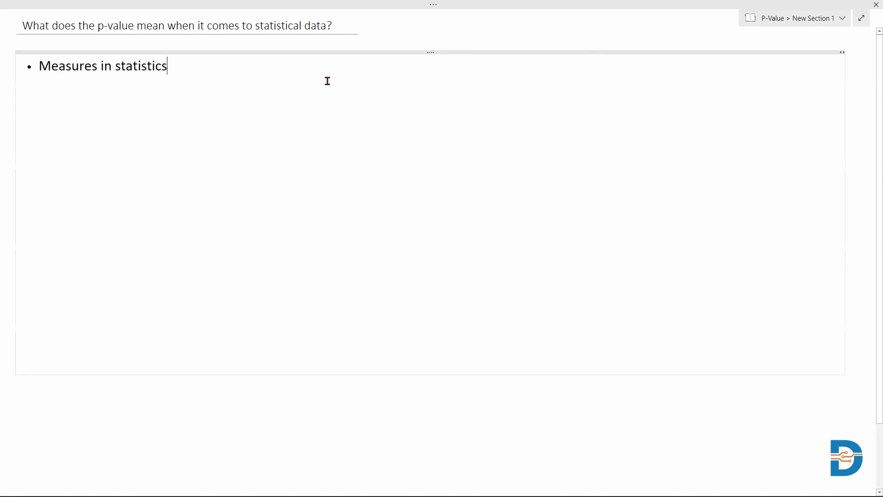
pyautogui.press('Return')
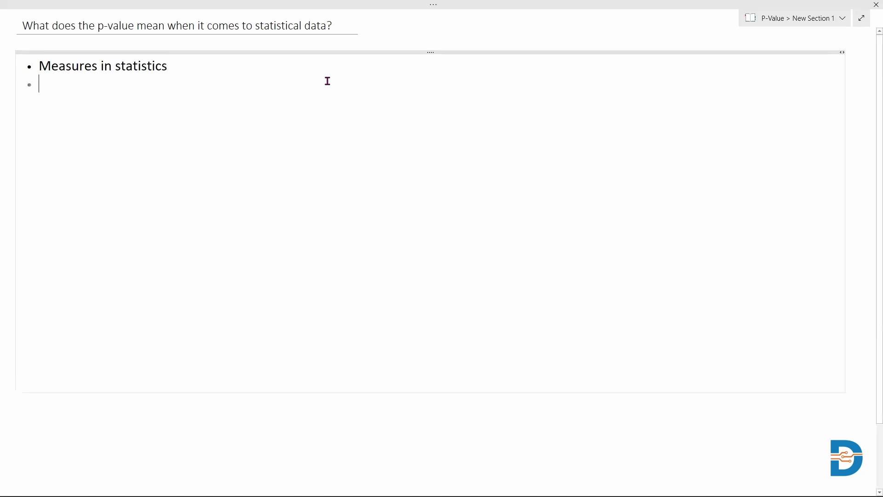
pyautogui.write('Used in Hypothesis testing.')
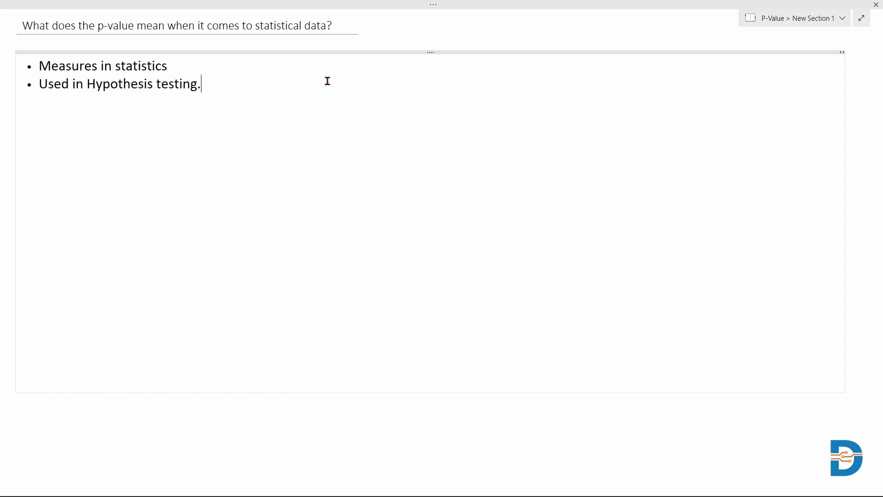
pyautogui.hotkey('ctrl', 'z')
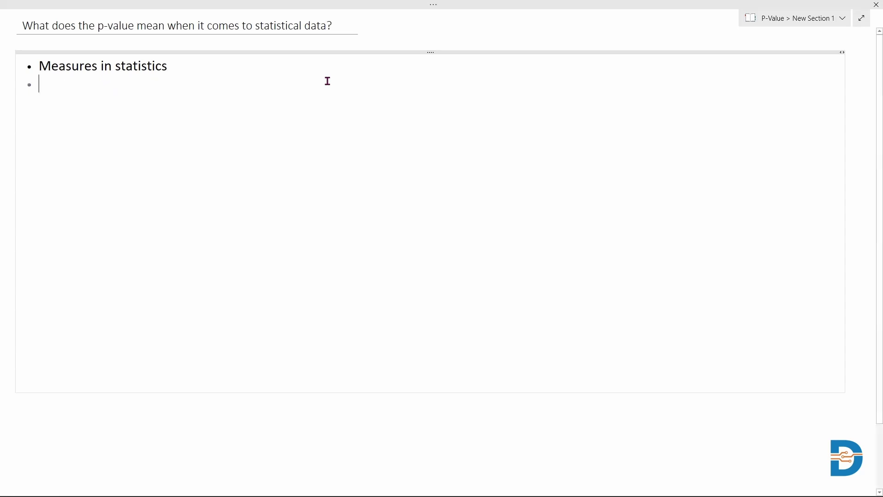
pyautogui.hotkey('ctrl', 'y')
# Add the bullet 'Accept or reject null hypothesis.' below the existing two
pyautogui.press('Return')
pyautogui.write('Accept or reject null hypothesis.')
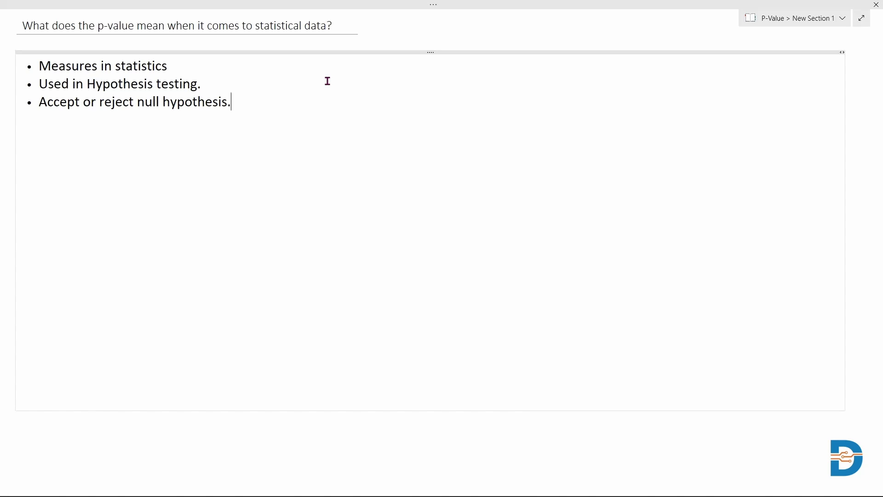
# Add three rule bullets: p-value above 0.05 accept, below 0.05 reject, equal to 0 either
pyautogui.press('Return')
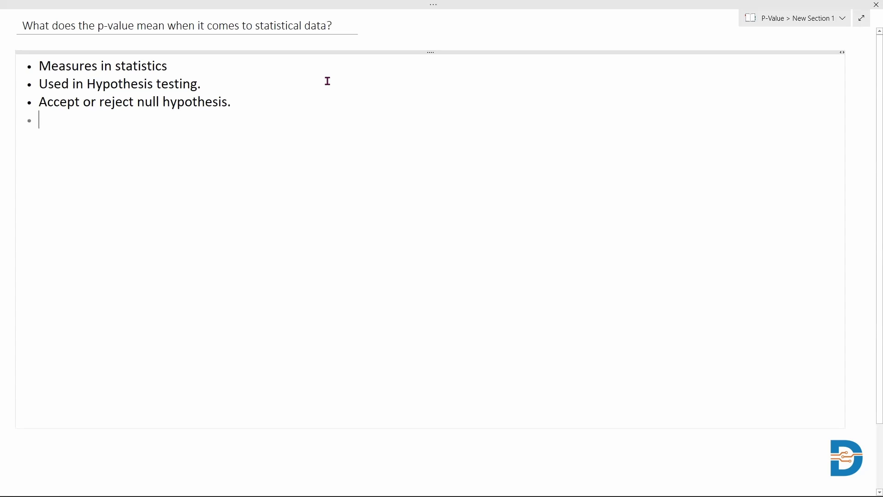
pyautogui.write('P-value is greater than 0.05, accept null hypothesis')
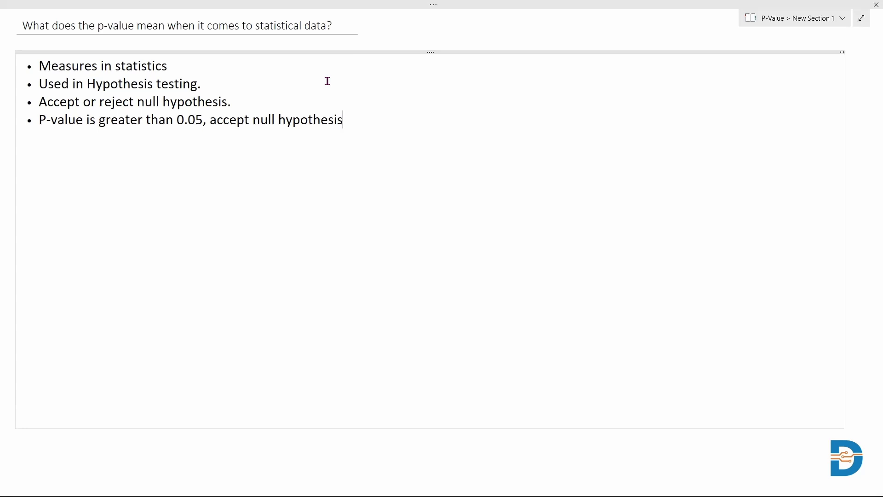
pyautogui.press('Return')
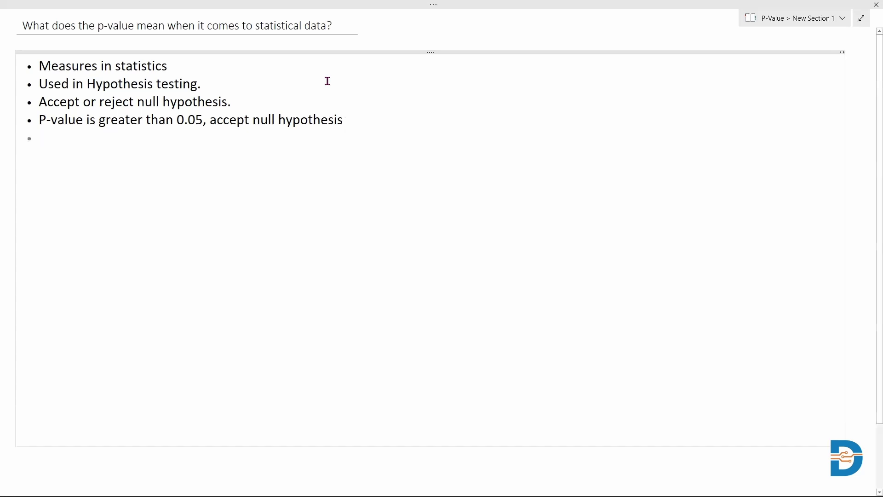
pyautogui.write('P-value is less than 0.05, reject null hypothesis.')
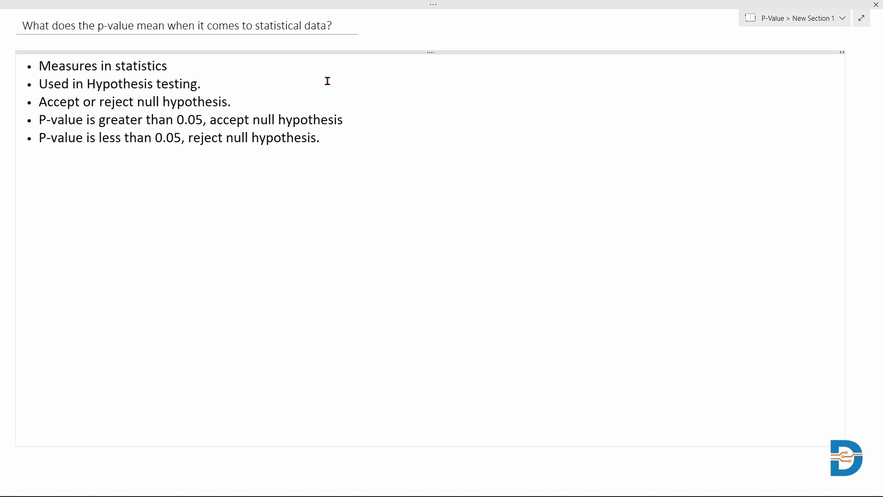
pyautogui.press('Return')
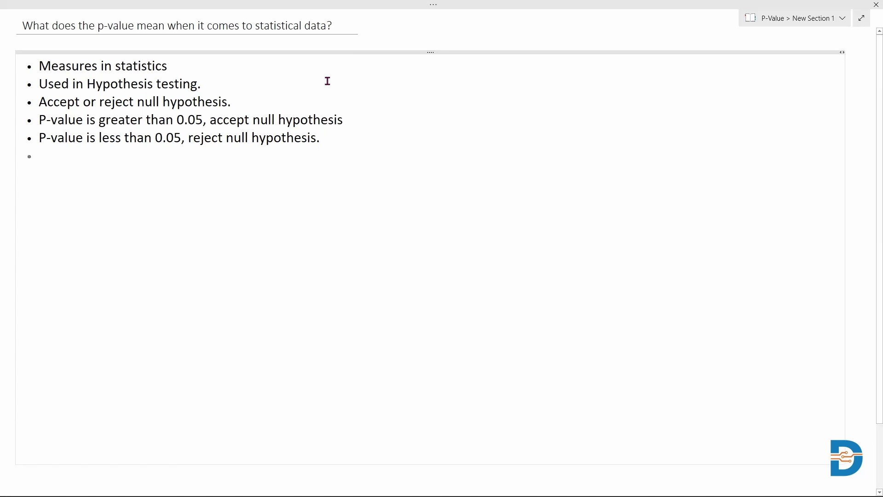
pyautogui.write('P-Value is equal to 0, accept or reject null hypothesis.')
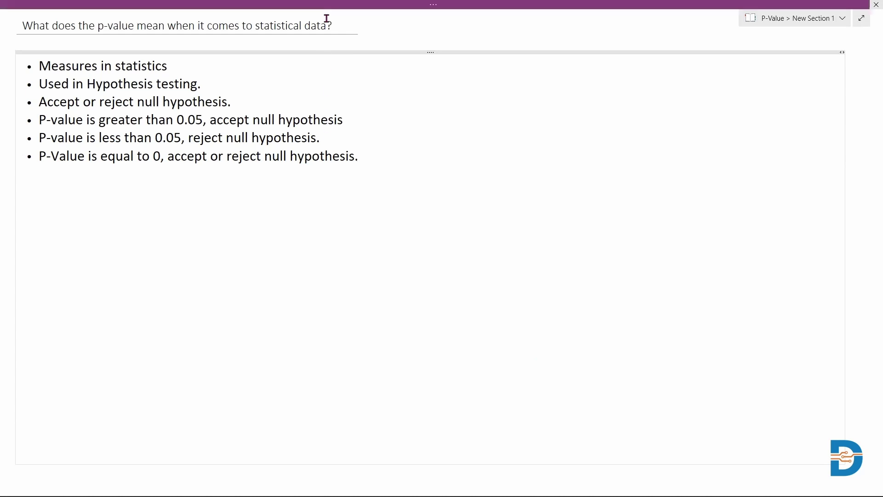
# Choose the thin black pen from the Draw pen gallery and return to full-page view
pyautogui.press('F11')
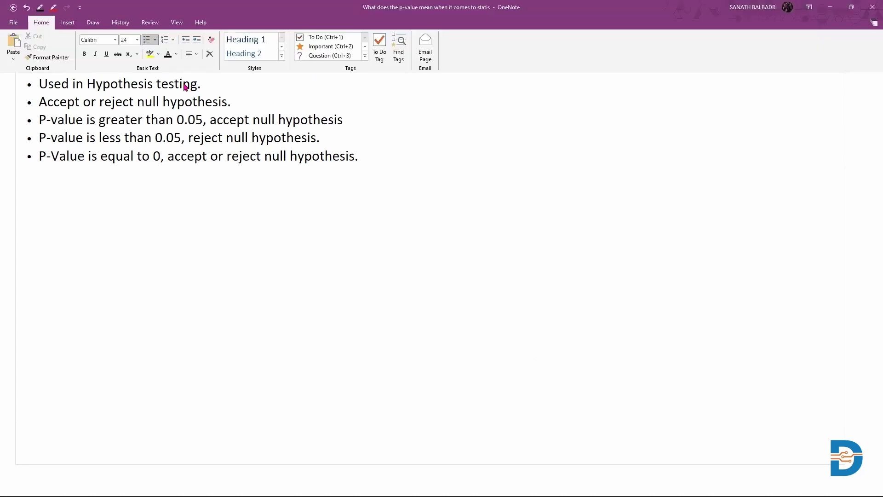
pyautogui.click(93, 22)
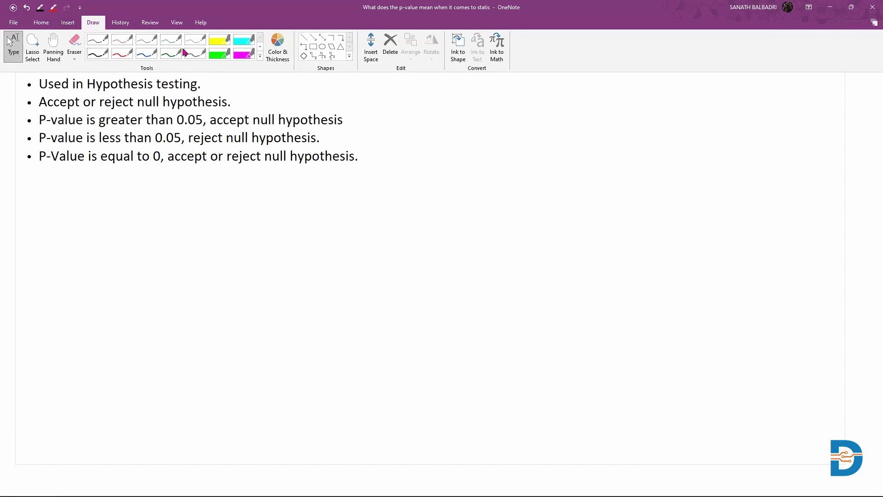
pyautogui.click(260, 47)
pyautogui.click(102, 44)
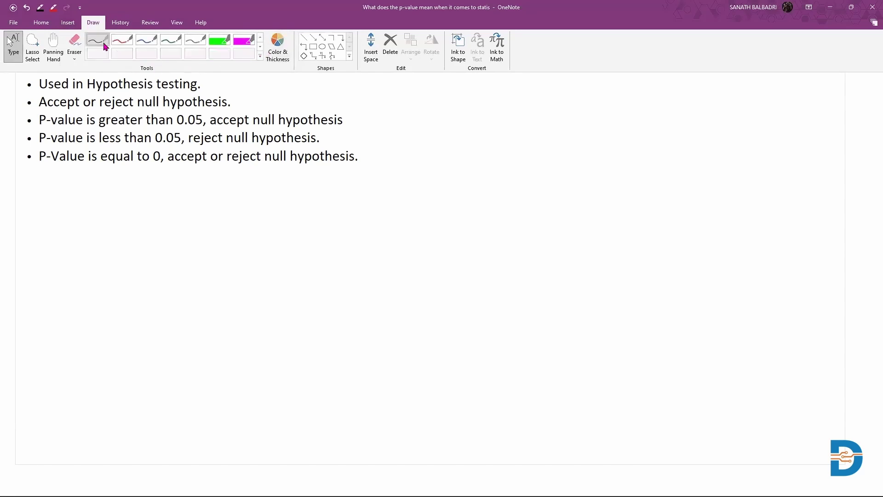
pyautogui.press('F11')
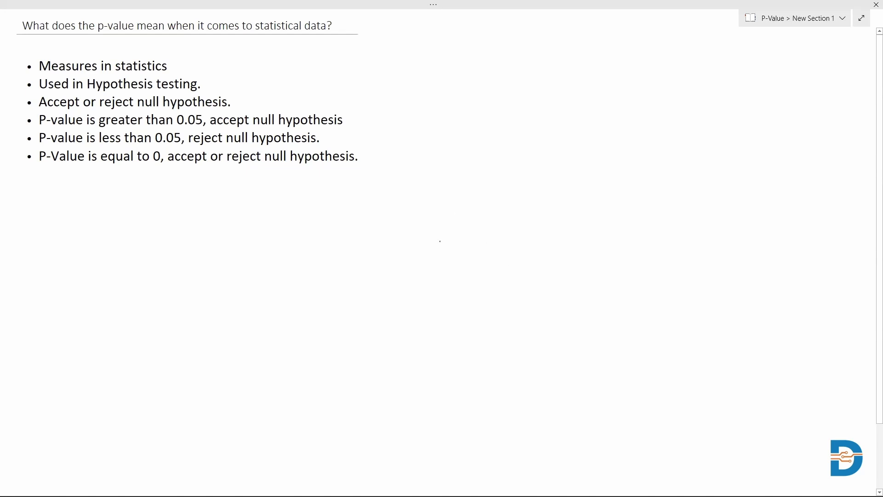
# Ink the graph axes, a bell-shaped curve, and a dashed line from its peak to the baseline
pyautogui.moveTo(449, 177)
pyautogui.mouseDown()
pyautogui.moveTo(460, 324)
pyautogui.moveTo(704, 304)
pyautogui.mouseUp()
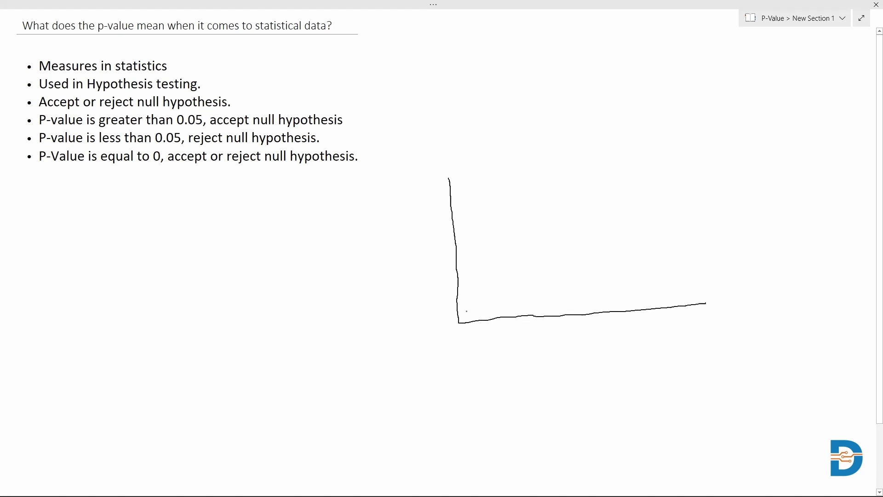
pyautogui.moveTo(466, 311)
pyautogui.mouseDown()
pyautogui.moveTo(499, 295)
pyautogui.moveTo(511, 274)
pyautogui.moveTo(531, 172)
pyautogui.moveTo(552, 154)
pyautogui.moveTo(633, 272)
pyautogui.moveTo(687, 292)
pyautogui.mouseUp()
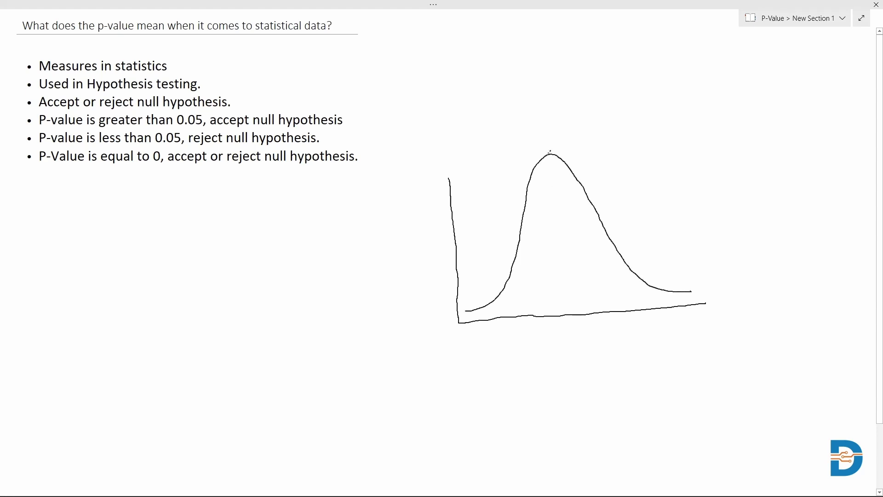
pyautogui.moveTo(552, 173); pyautogui.dragTo(556, 186)
pyautogui.moveTo(560, 223); pyautogui.dragTo(573, 314)
# Handwrite -ve on the curve's left side and +ve right of its peak
pyautogui.moveTo(488, 222); pyautogui.dragTo(492, 215)
pyautogui.moveTo(494, 219); pyautogui.dragTo(501, 220)
pyautogui.moveTo(613, 207); pyautogui.dragTo(637, 206)
# Draw an arrow up from the right tail and label it 'critical'
pyautogui.moveTo(663, 296)
pyautogui.mouseDown()
pyautogui.moveTo(698, 245)
pyautogui.moveTo(703, 250)
pyautogui.mouseUp()
pyautogui.moveTo(700, 248); pyautogui.dragTo(711, 241)
pyautogui.moveTo(707, 238); pyautogui.dragTo(709, 238)
pyautogui.moveTo(713, 243); pyautogui.dragTo(723, 237)
pyautogui.moveTo(722, 214); pyautogui.dragTo(734, 242)
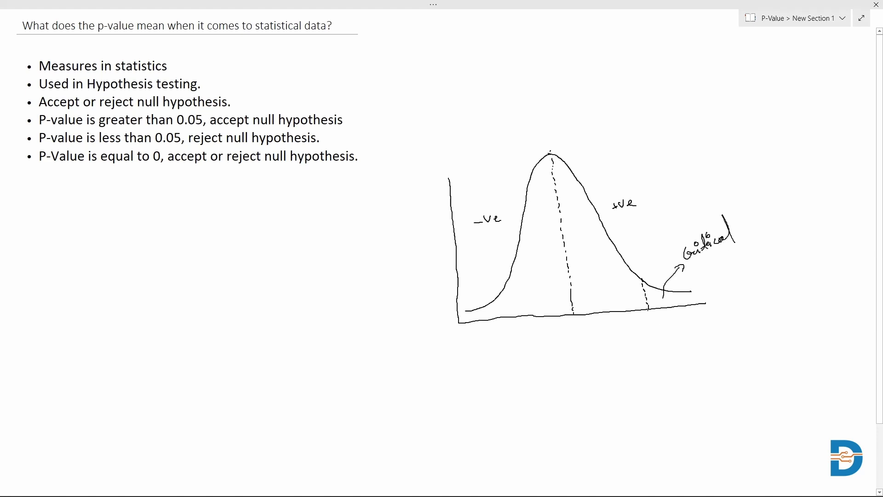
# Draw an arrow down from the tail's dashed line and label it 'p-value'
pyautogui.moveTo(648, 309)
pyautogui.mouseDown()
pyautogui.moveTo(655, 323)
pyautogui.moveTo(646, 352)
pyautogui.moveTo(661, 340)
pyautogui.mouseUp()
pyautogui.moveTo(661, 336); pyautogui.dragTo(676, 342)
pyautogui.moveTo(679, 334); pyautogui.dragTo(700, 337)
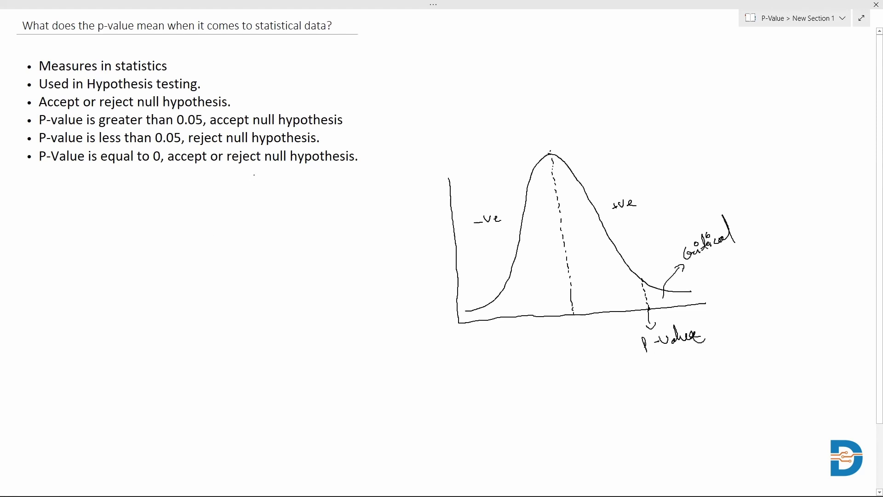